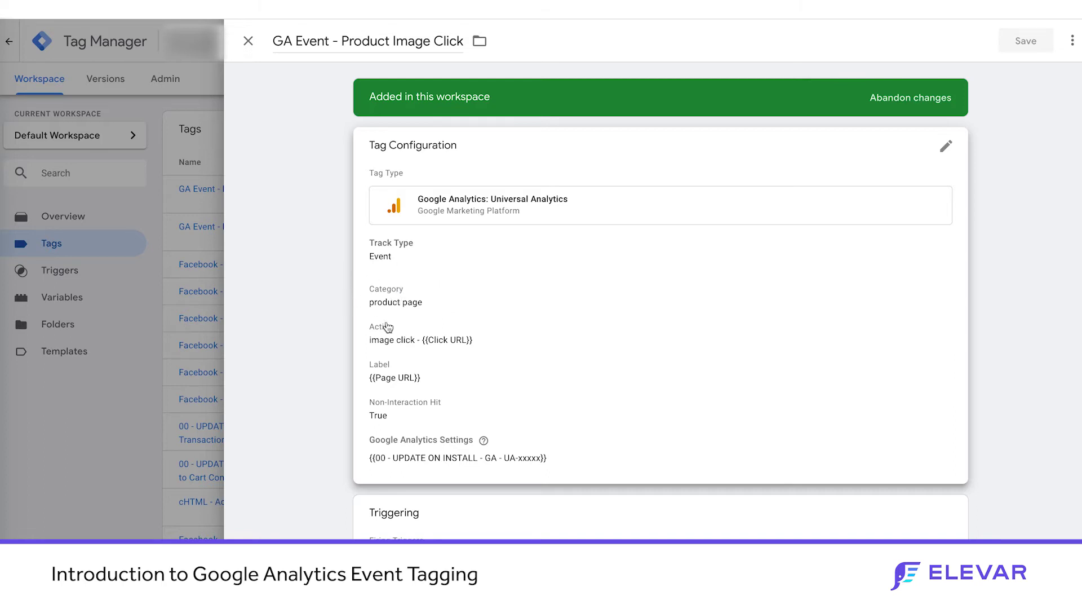
Open the Product Image Click tag's configuration for editing, and view several gallery images on the Black Knit shoe page
click(395, 342)
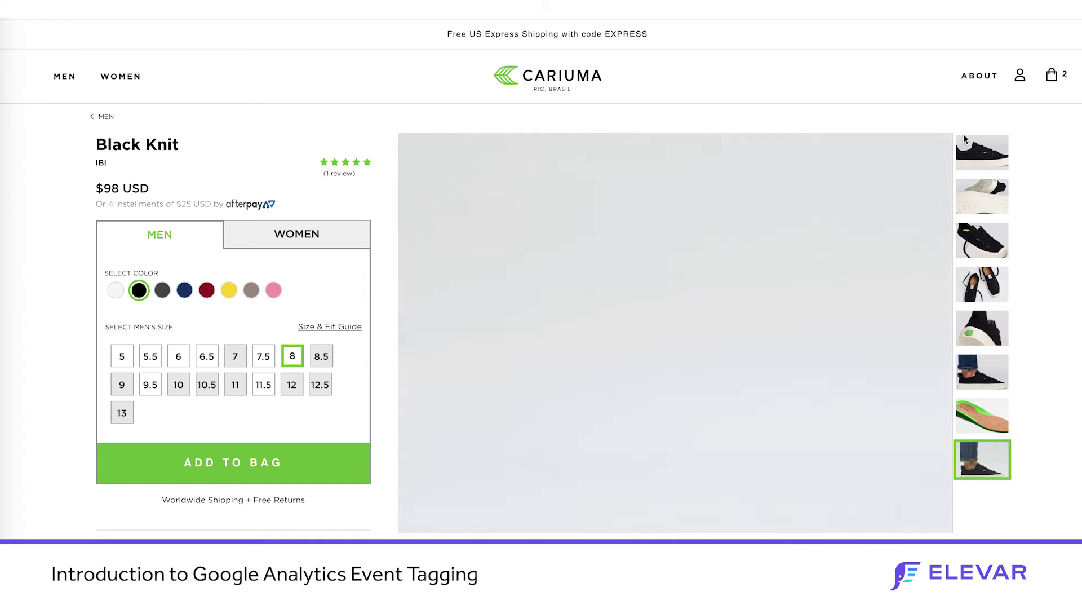
click(979, 189)
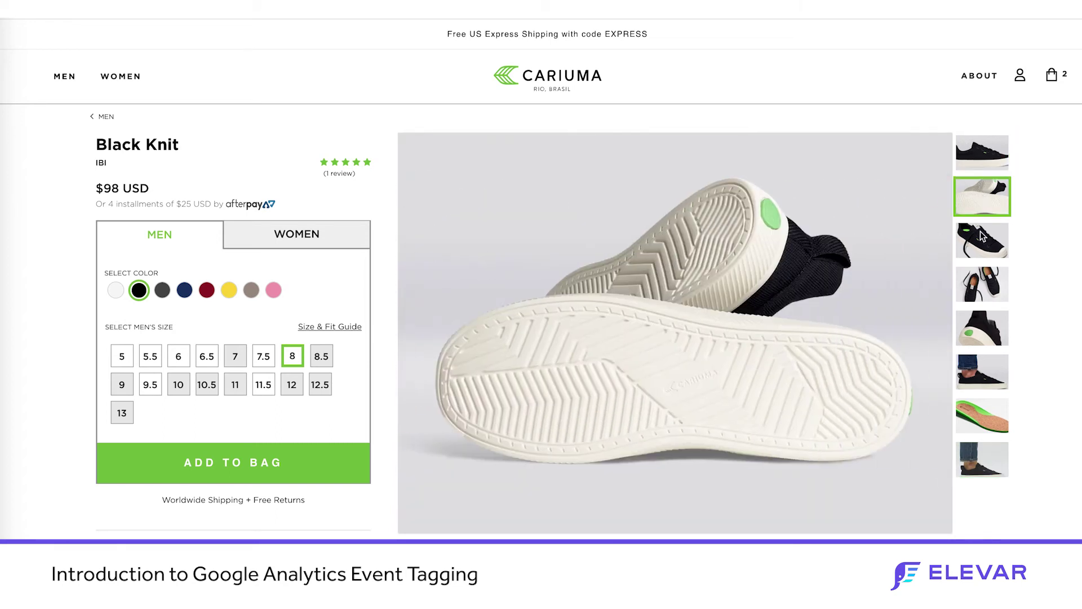
click(982, 237)
click(985, 299)
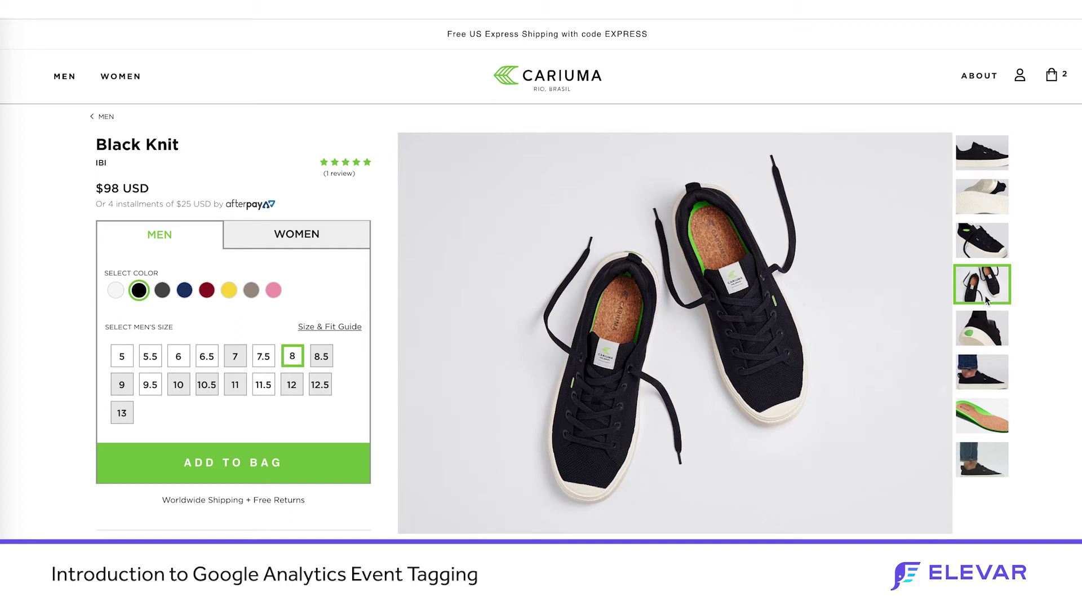
click(992, 460)
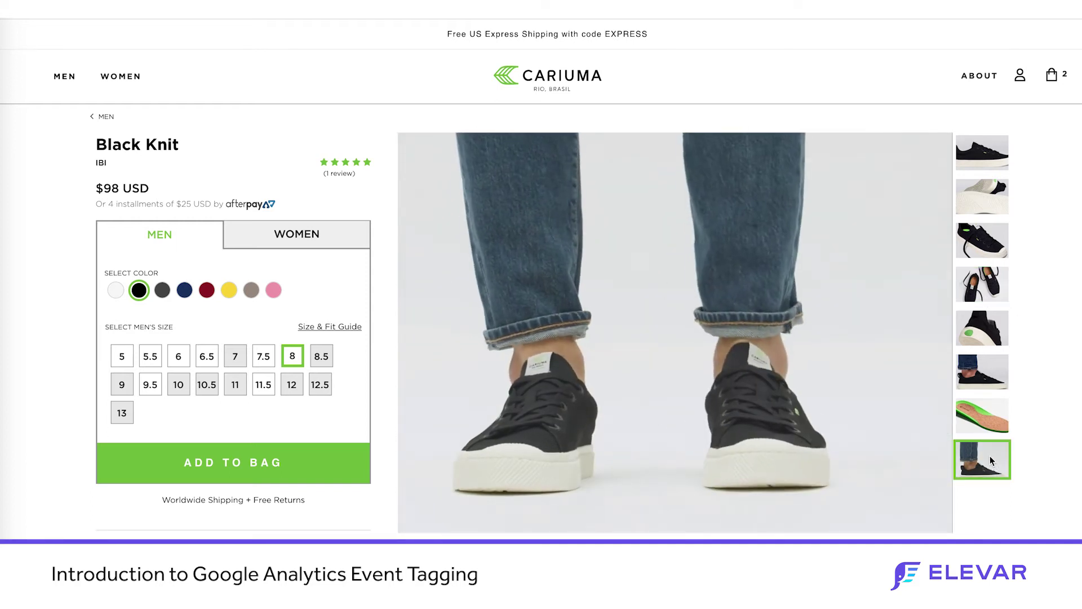
click(990, 170)
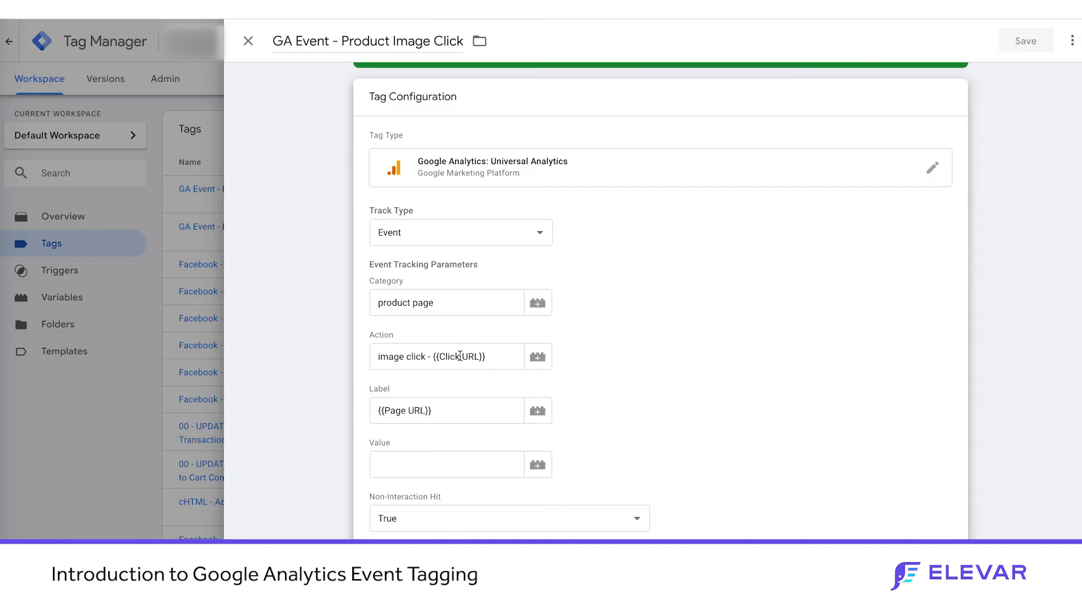
Examine the Action parameter "image click - {{Click URL}}" in the Product Image Click tag's configuration in Tag Manager
click(427, 356)
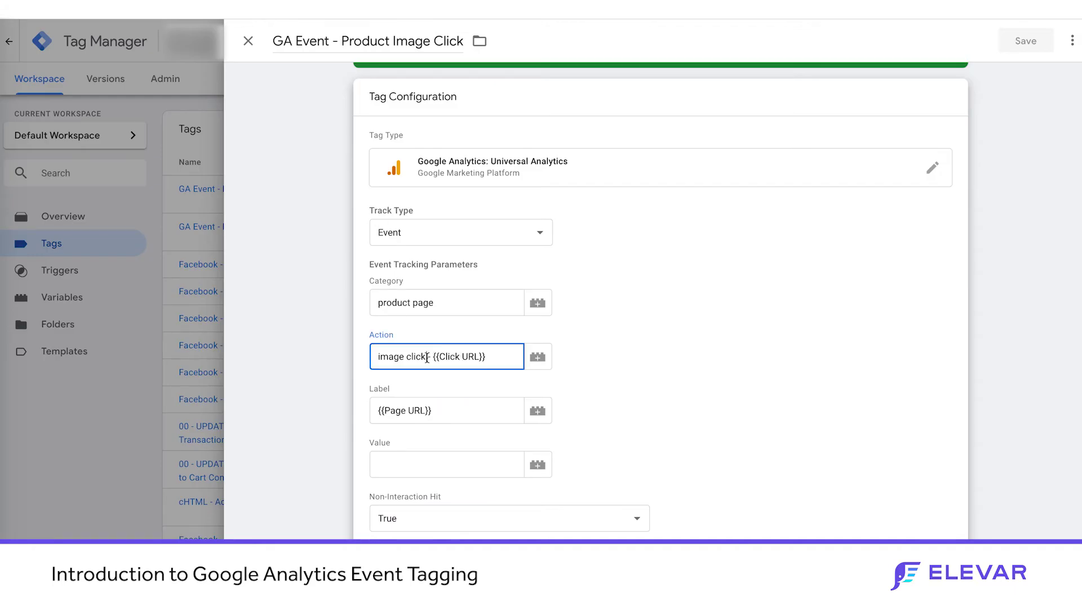
drag(381, 355, 445, 356)
click(446, 358)
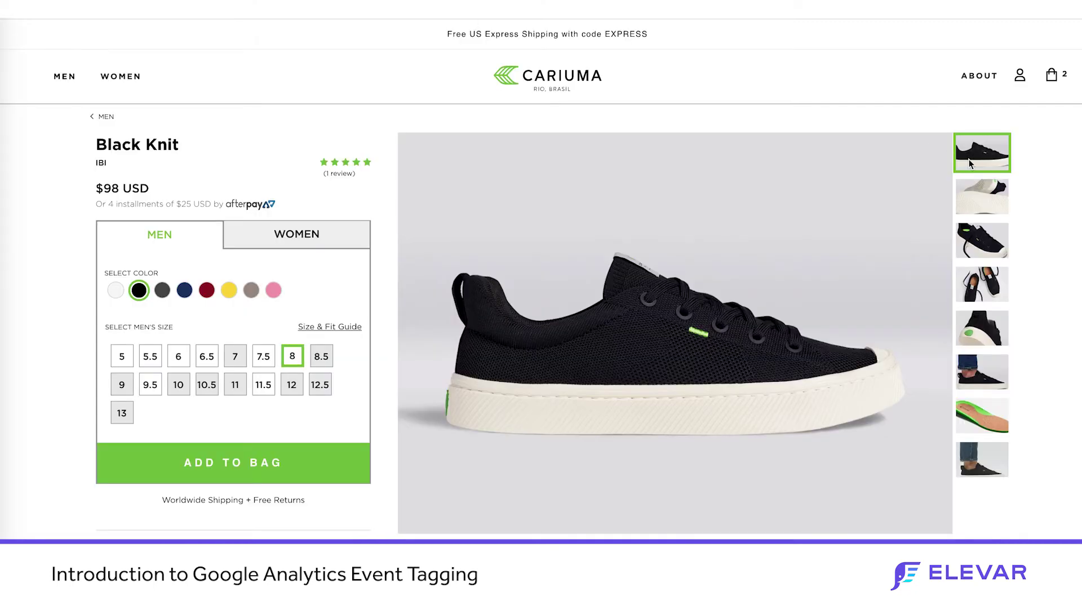
Return to the Black Knit shoe page, view the second to fourth gallery images, and look over the section below them
click(972, 200)
click(978, 241)
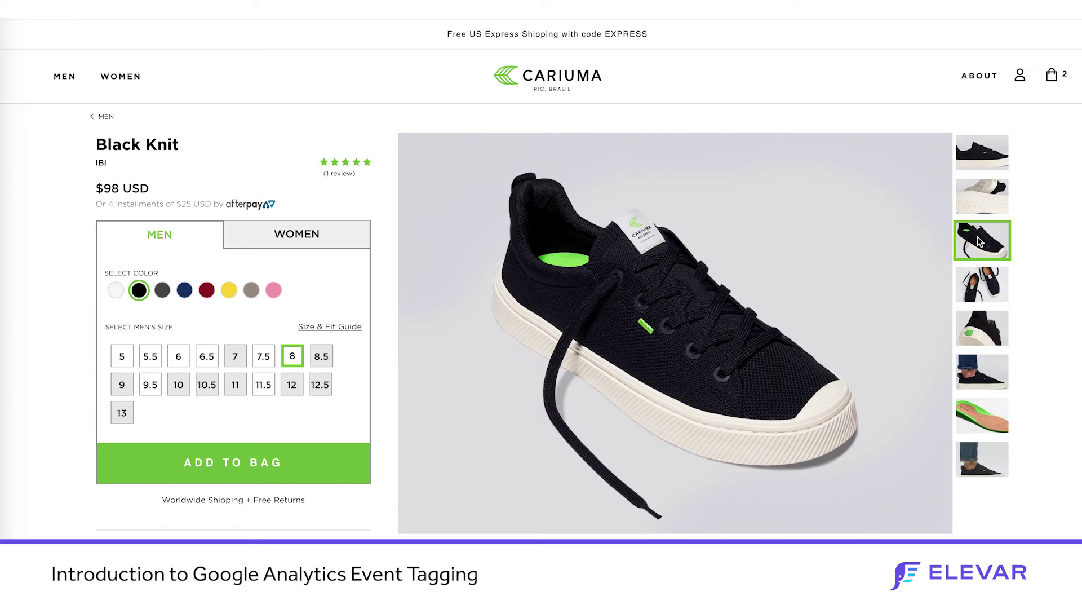
click(982, 286)
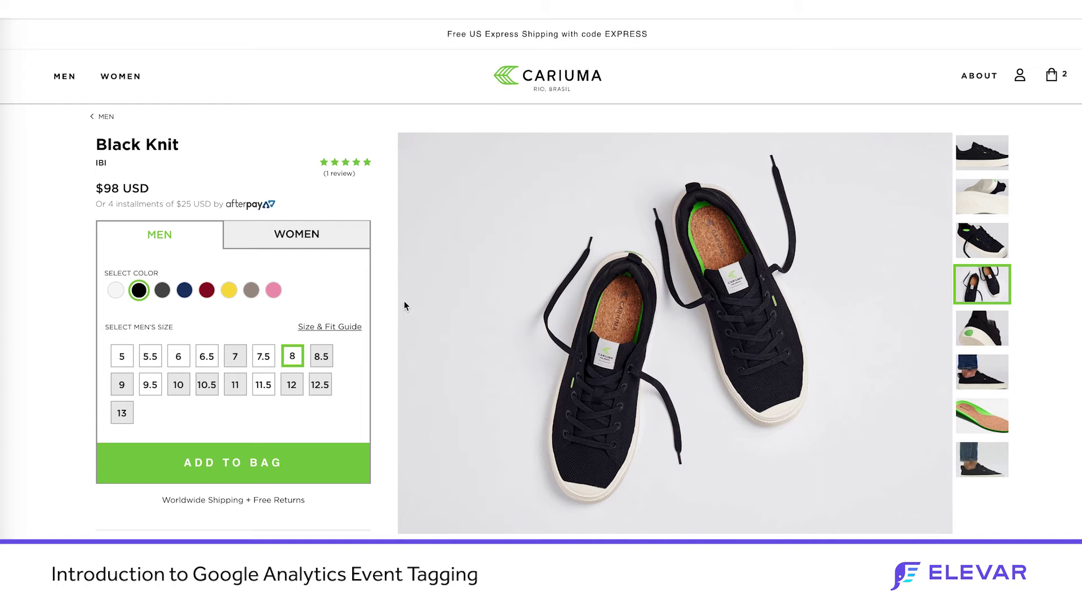
scroll(434, 428, down, 8)
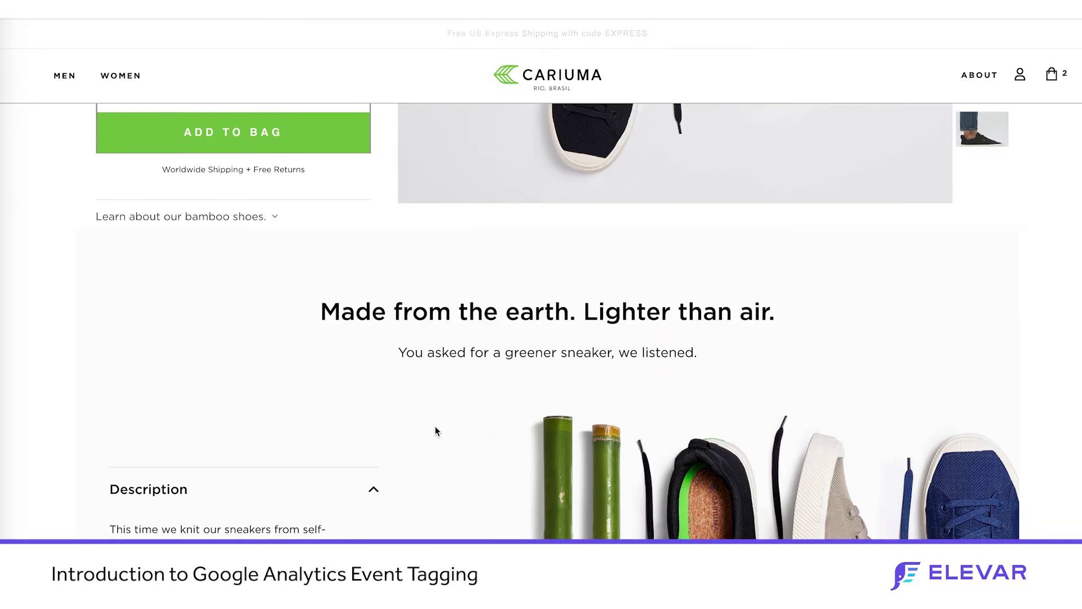
scroll(434, 429, up, 3)
scroll(435, 430, up, 5)
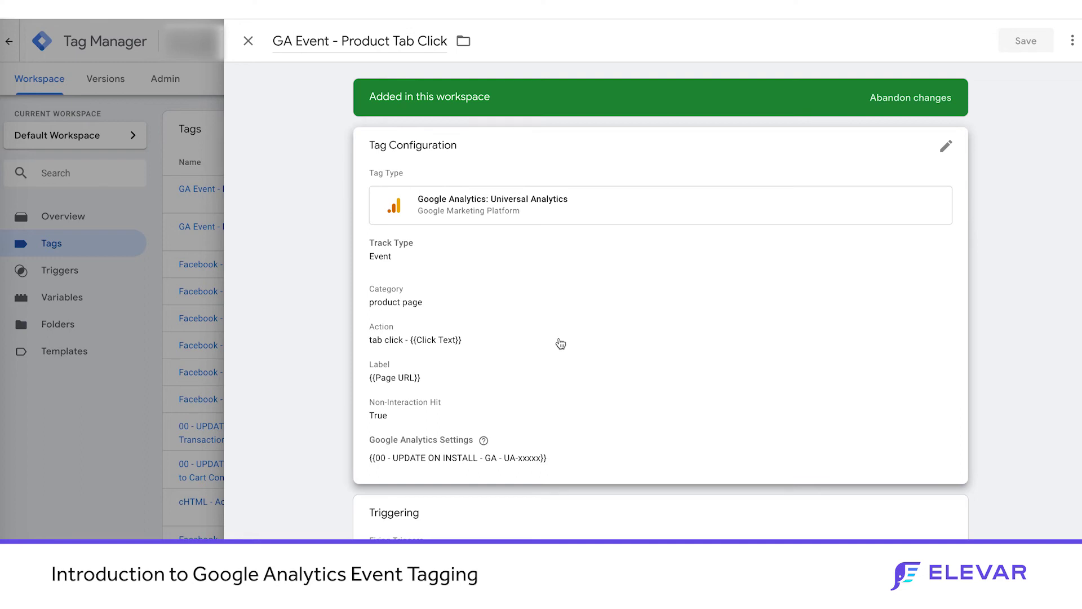
Open the Product Tab Click tag's configuration, and view the Reviews, Sizing Guide, Shipping & Returns and Price Matching content on the Adidas Ruckus bat page
click(433, 305)
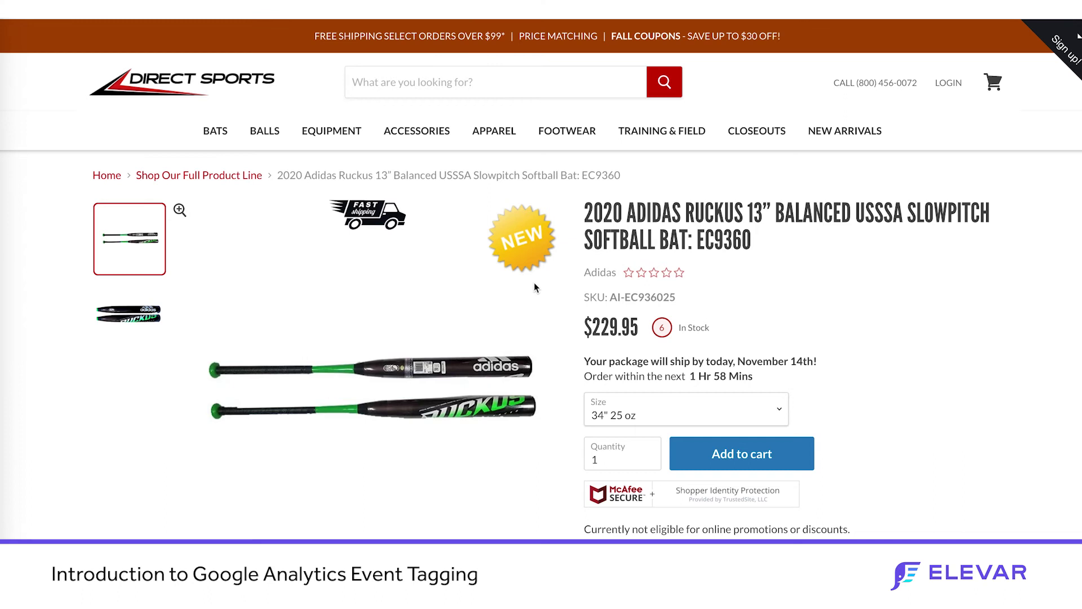
scroll(534, 282, down, 5)
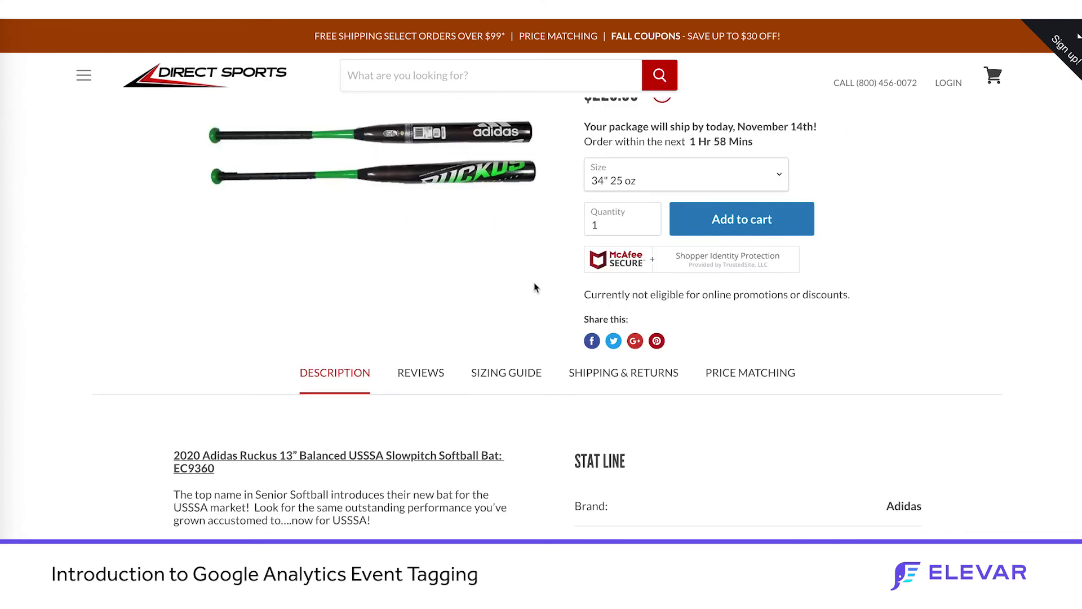
click(420, 388)
click(502, 386)
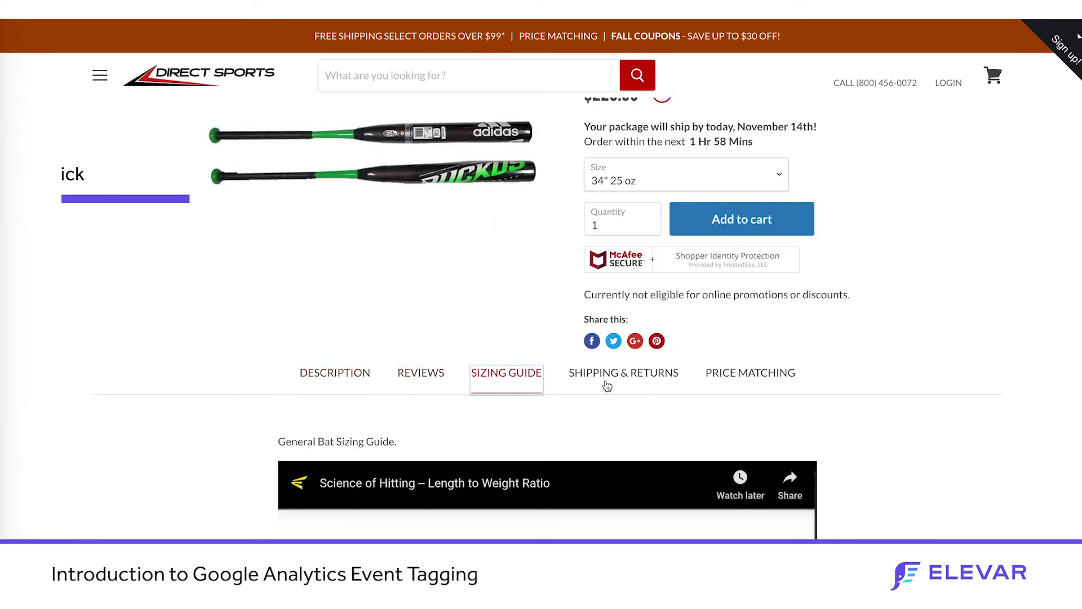
scroll(607, 386, down, 3)
click(623, 239)
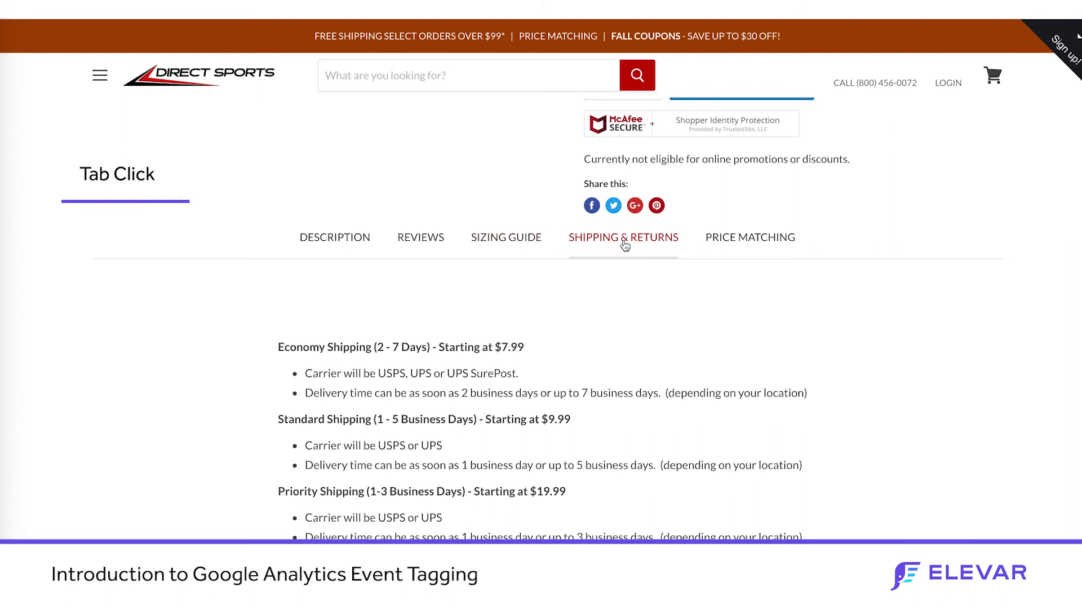
click(739, 248)
scroll(912, 239, up, 3)
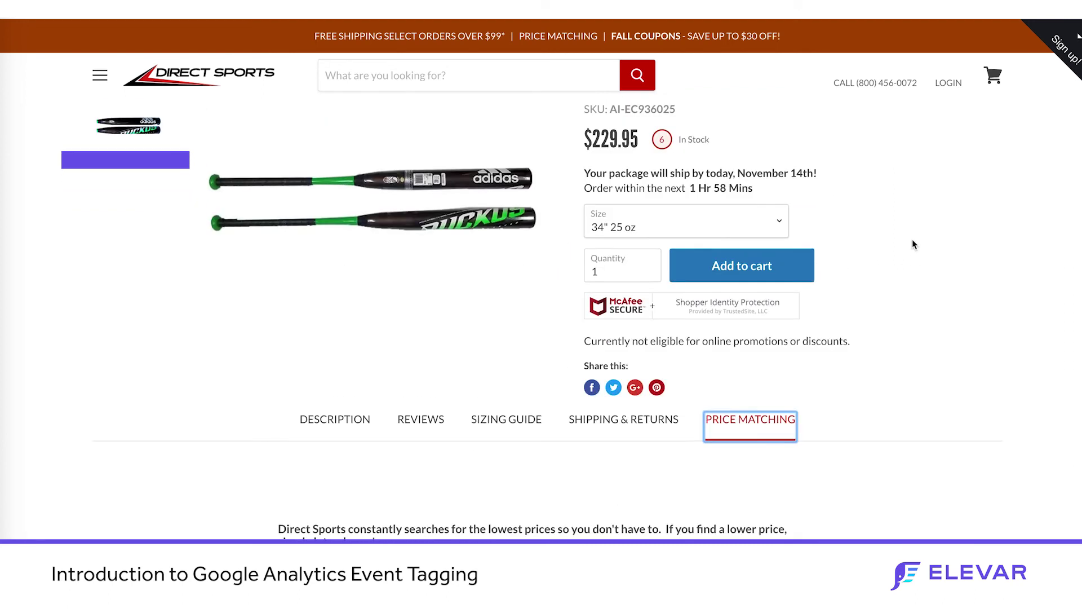
Go through the bat page's Reviews, Sizing Guide, Shipping & Returns and Price Matching content again, ending on Reviews
scroll(912, 240, down, 2)
scroll(913, 240, up, 1)
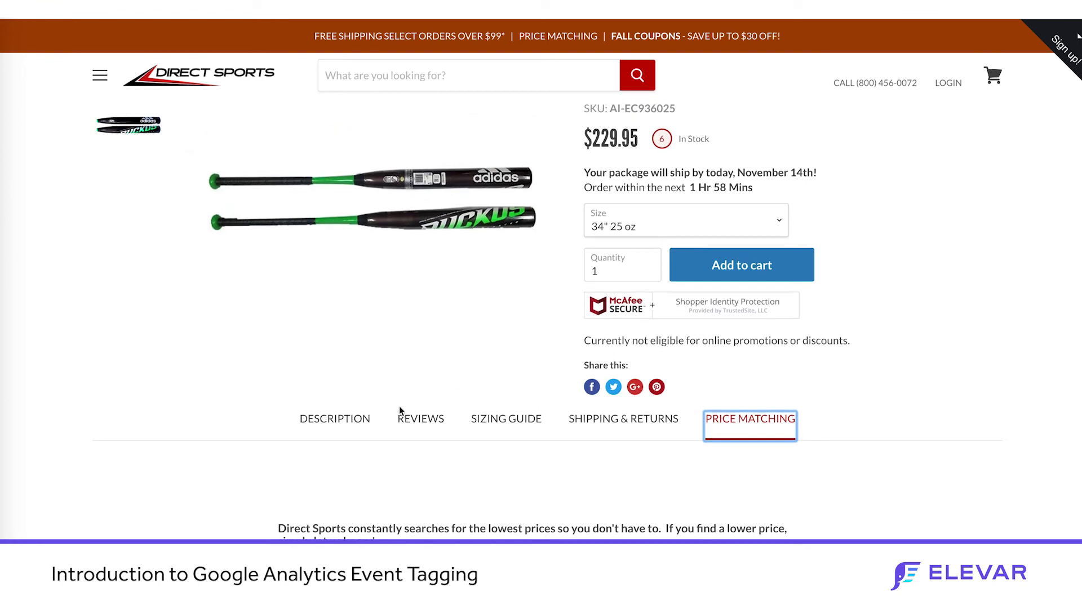
click(417, 423)
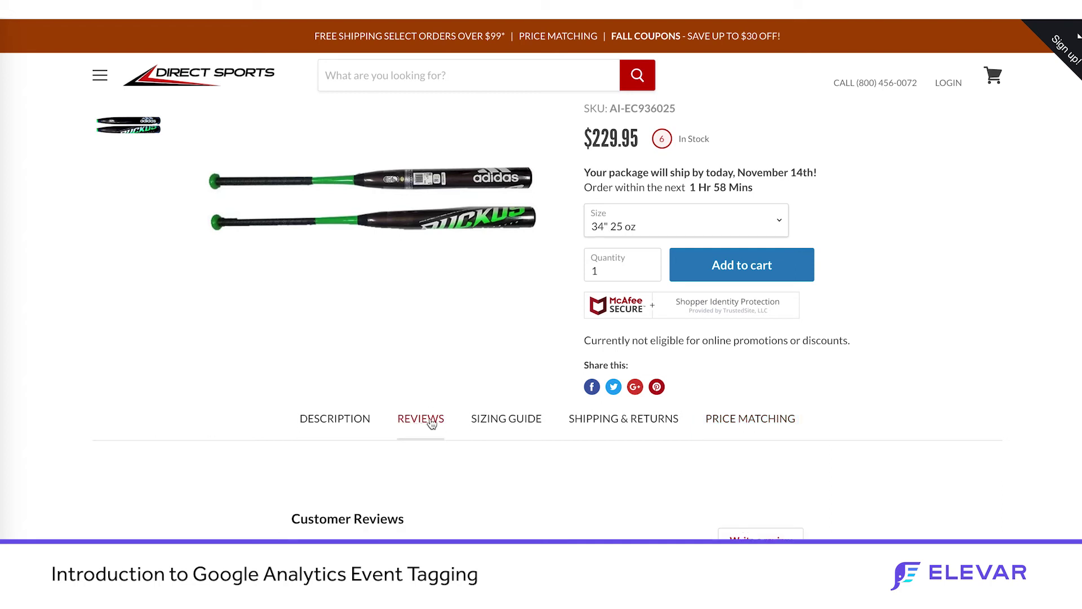
click(494, 421)
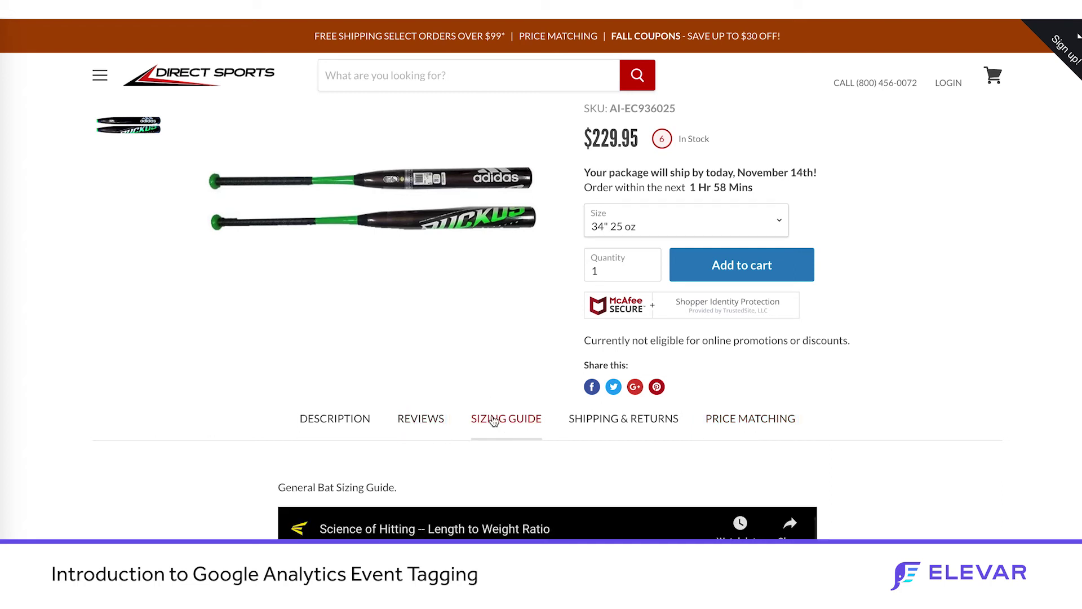
click(599, 425)
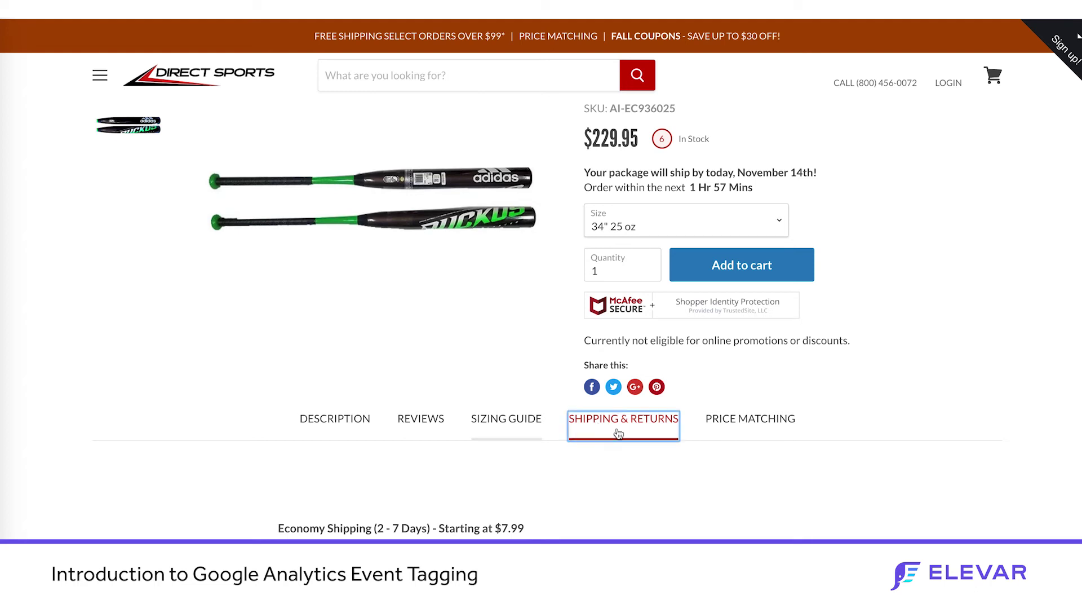
click(754, 421)
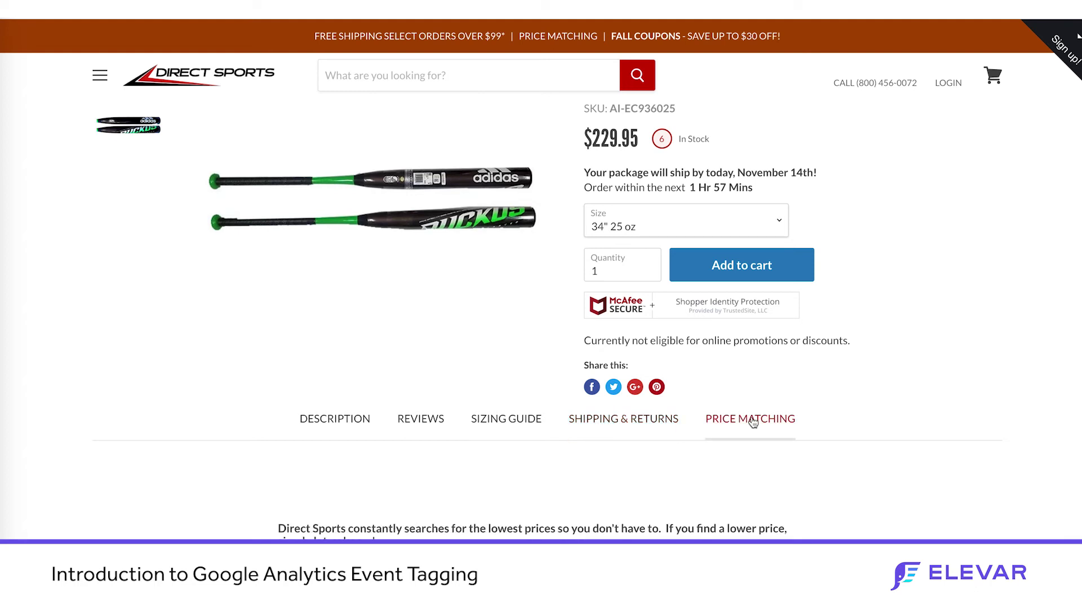
scroll(753, 421, down, 4)
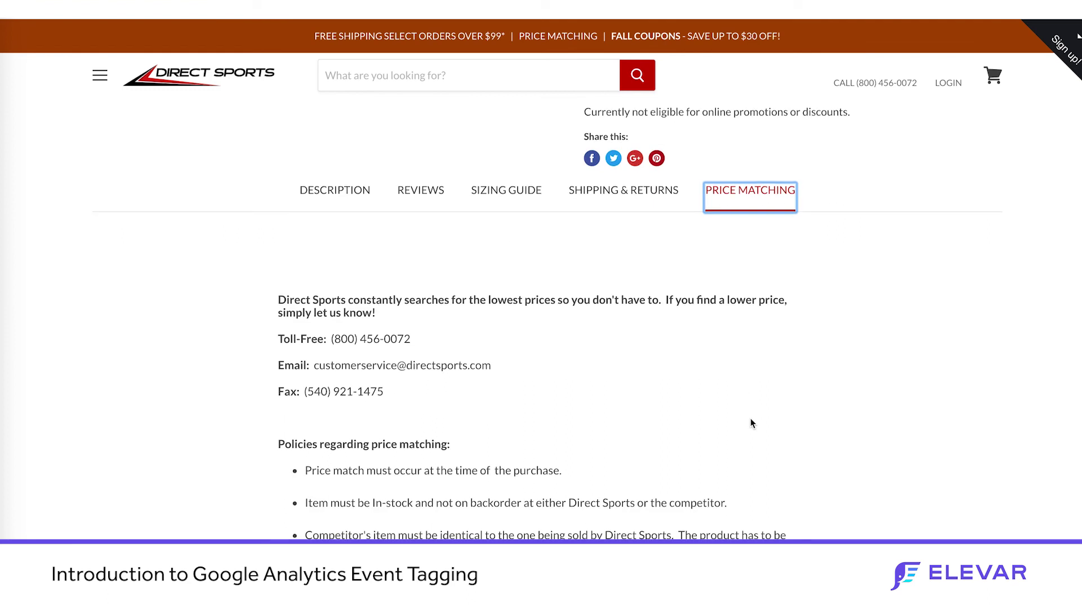
click(623, 208)
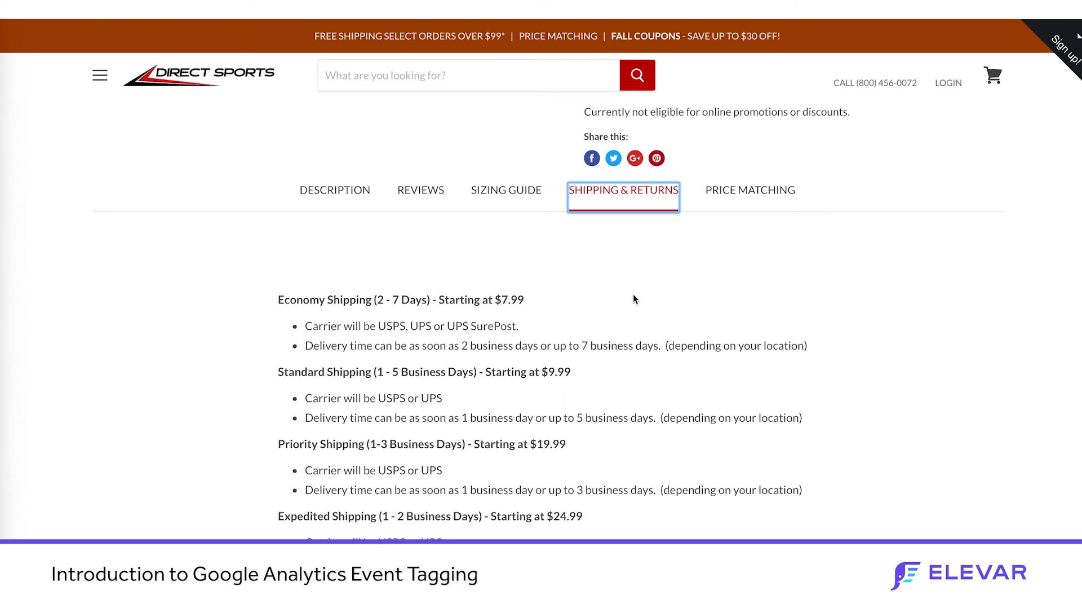
click(426, 203)
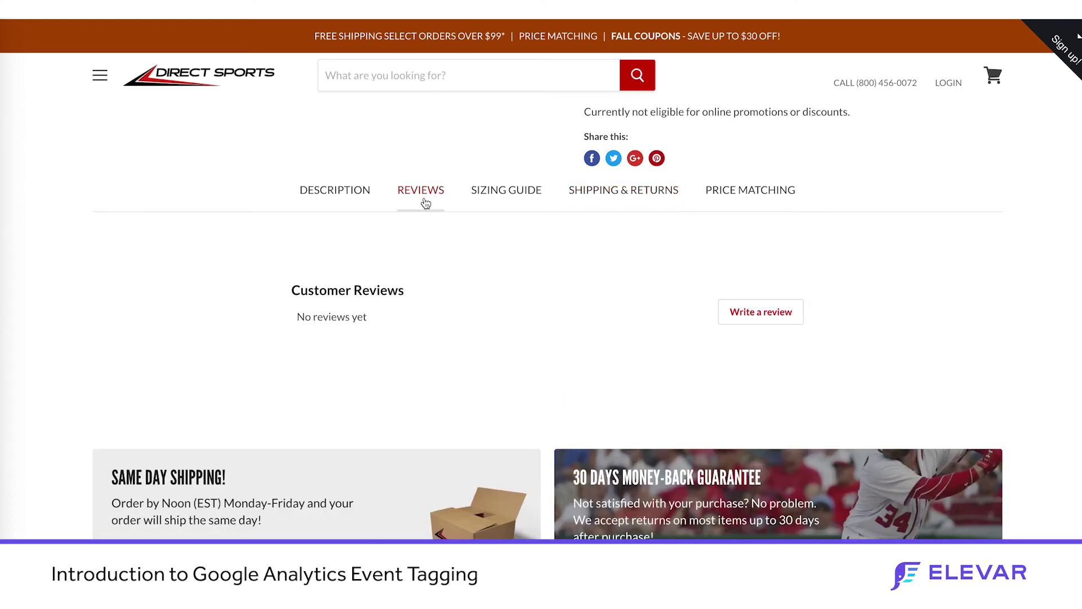
scroll(425, 203, up, 3)
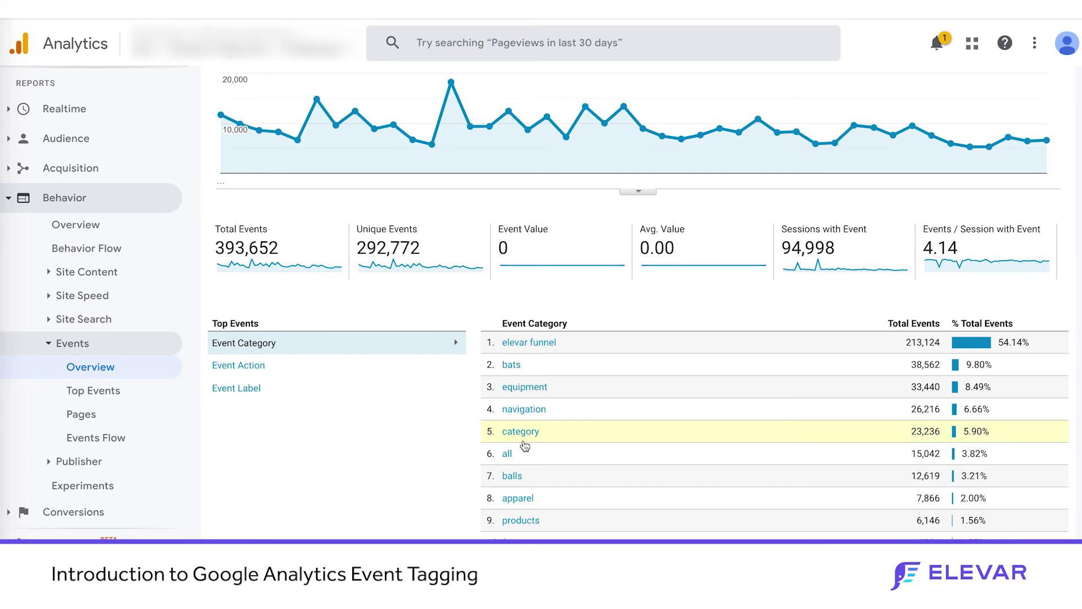
In Google Analytics, drill into the products event category and break its events down by Event Action
click(521, 521)
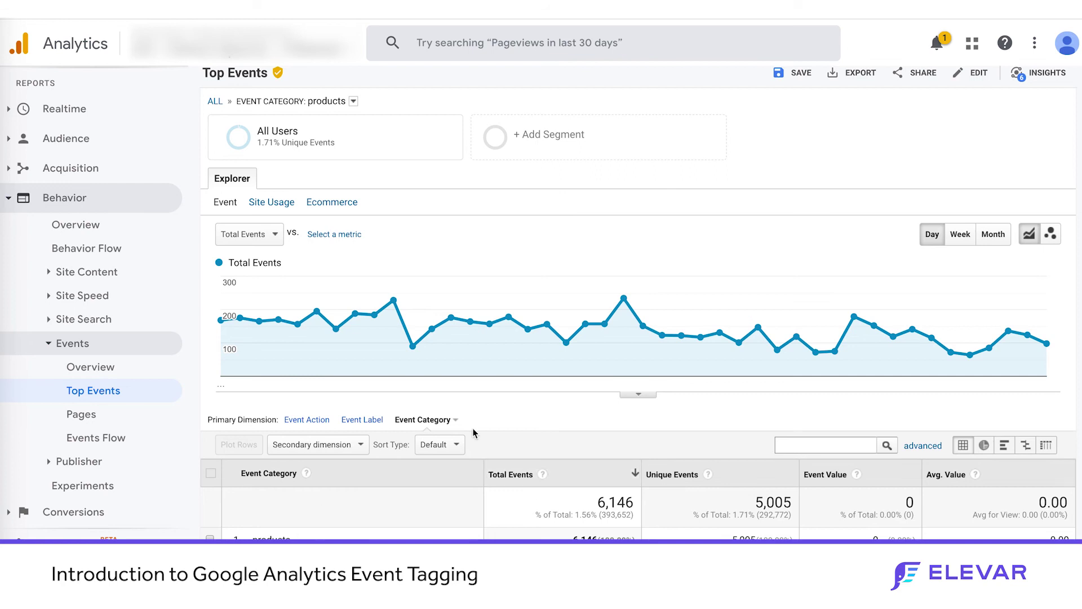
click(321, 419)
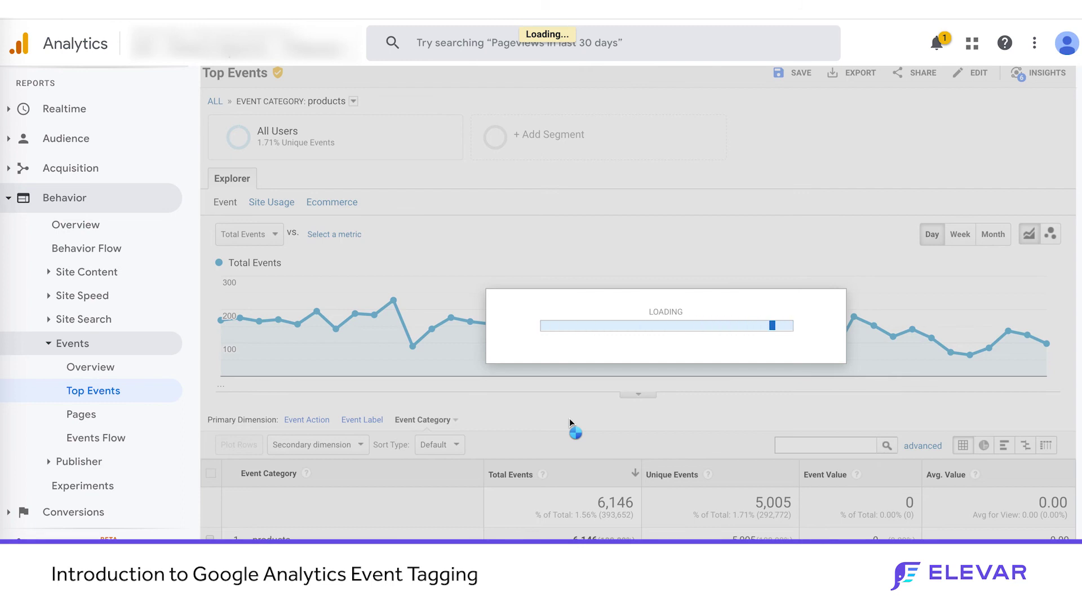
scroll(569, 418, down, 4)
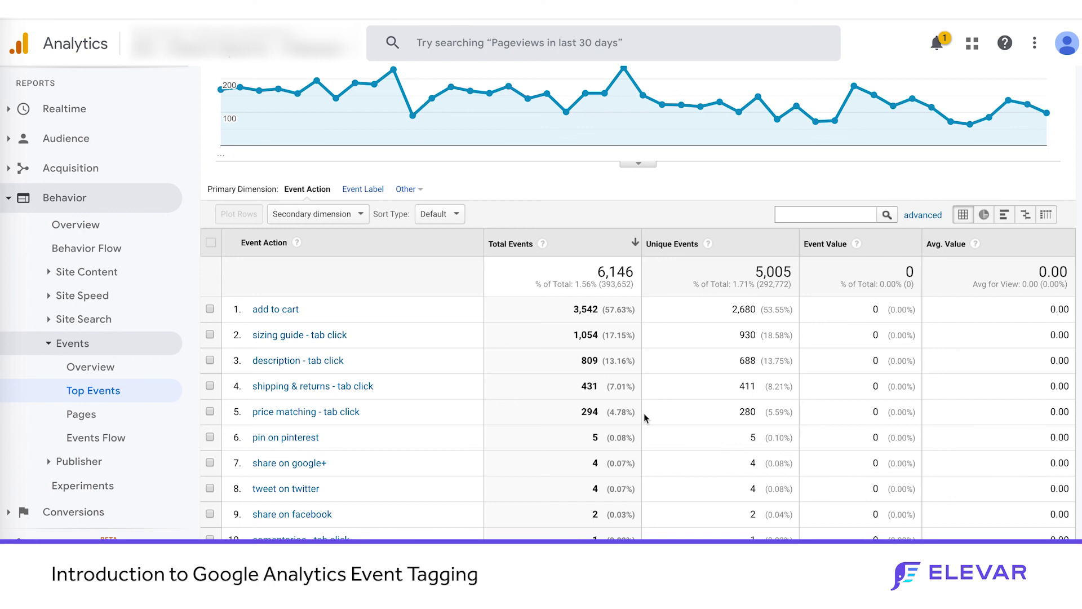
scroll(645, 416, up, 4)
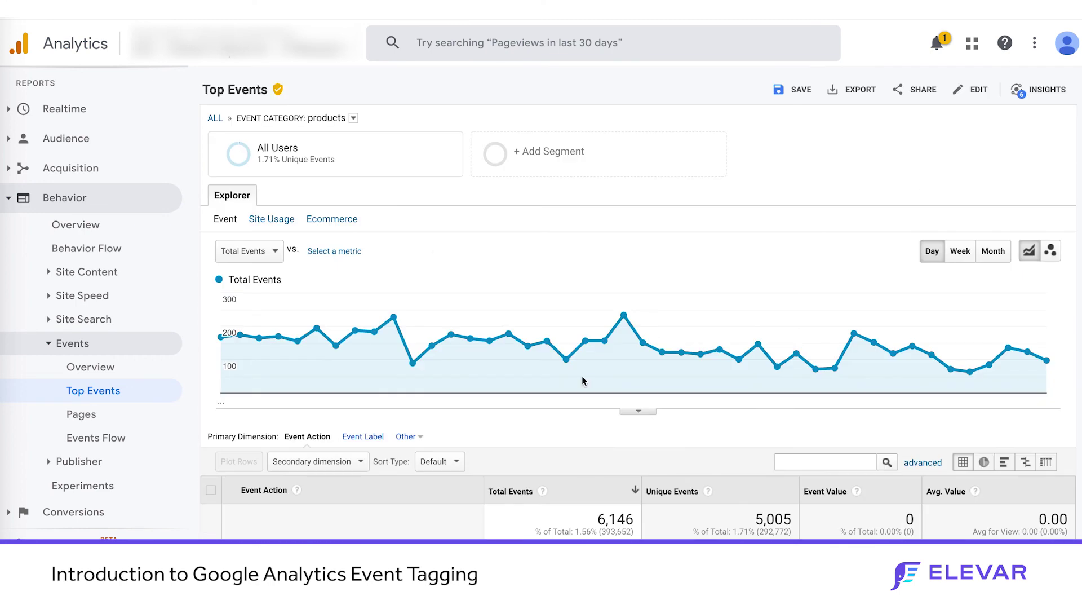
Show the Ecommerce metrics for the products event actions and examine the revenue and conversion figures of the tab clicks
click(340, 222)
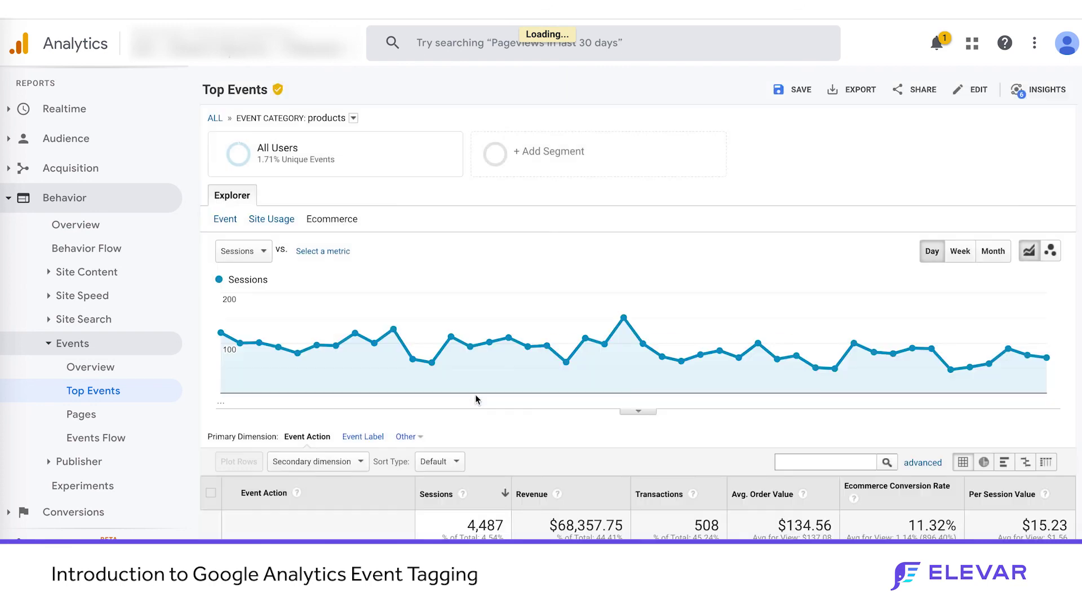
scroll(475, 397, down, 3)
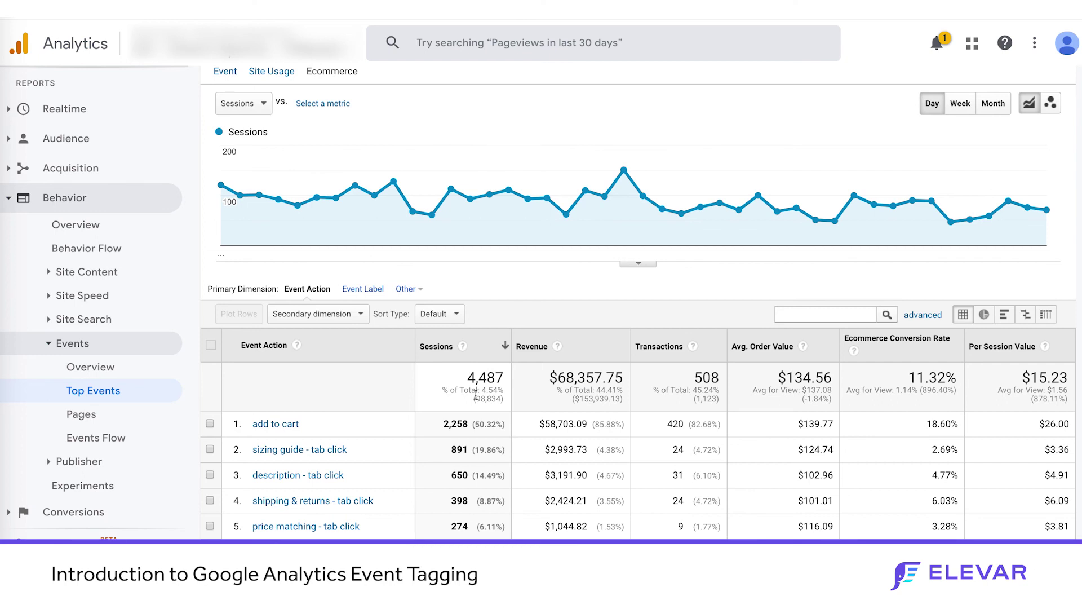
scroll(475, 394, down, 2)
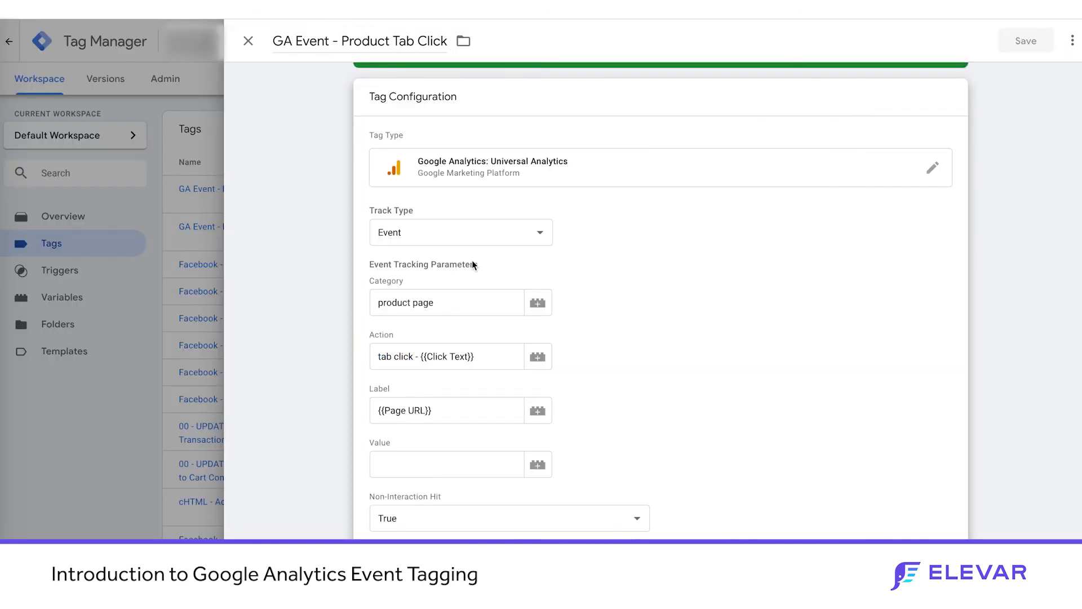
Return to Tag Manager and review the Product Tab Click tag's category, action, label and non-interaction settings
scroll(454, 337, down, 1)
scroll(454, 347, up, 2)
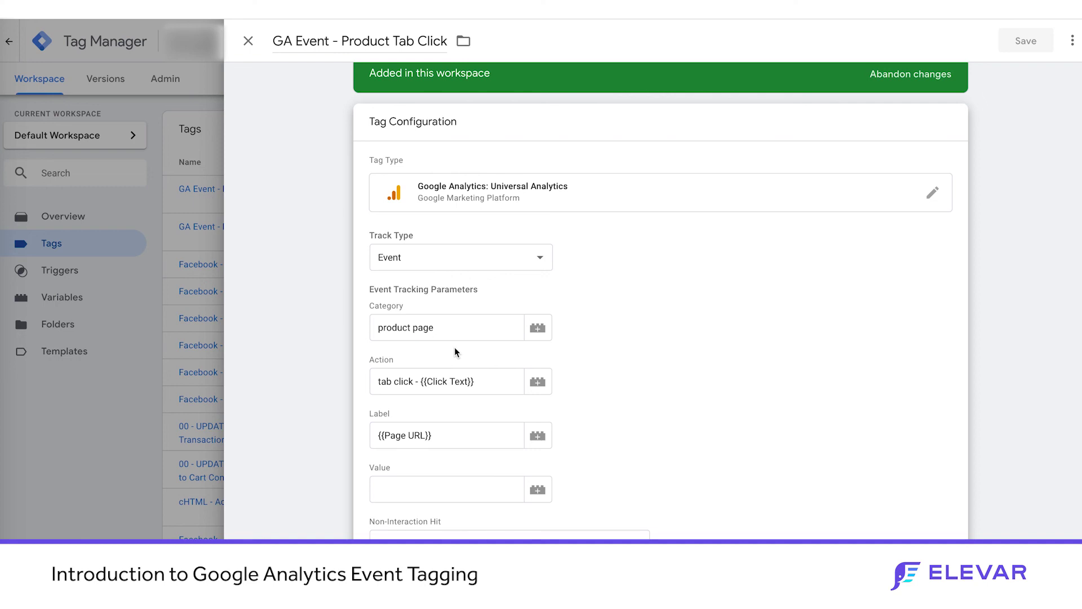
scroll(454, 346, down, 3)
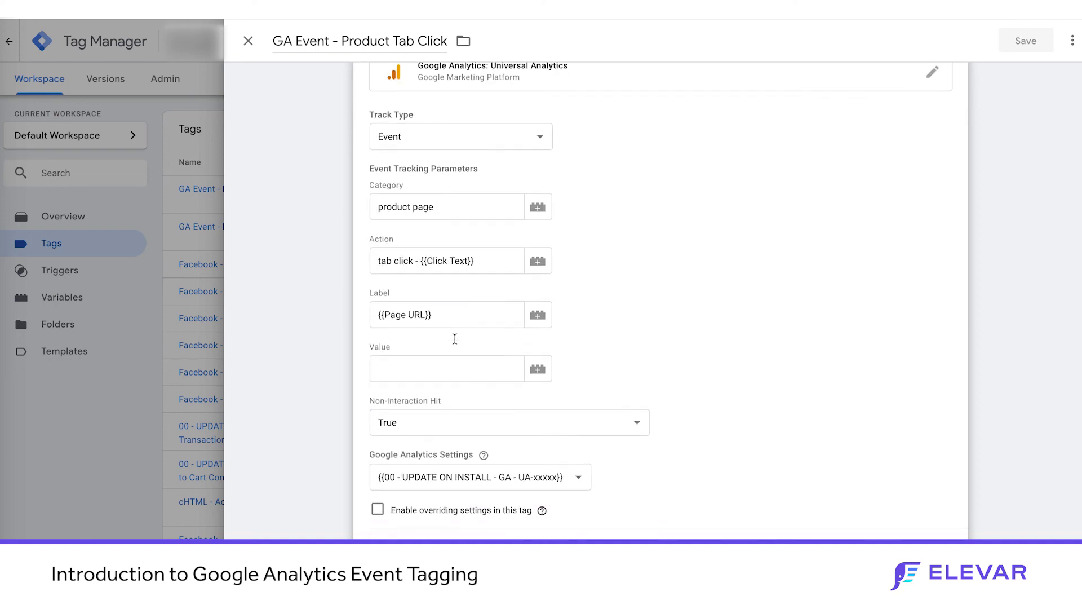
scroll(489, 431, up, 2)
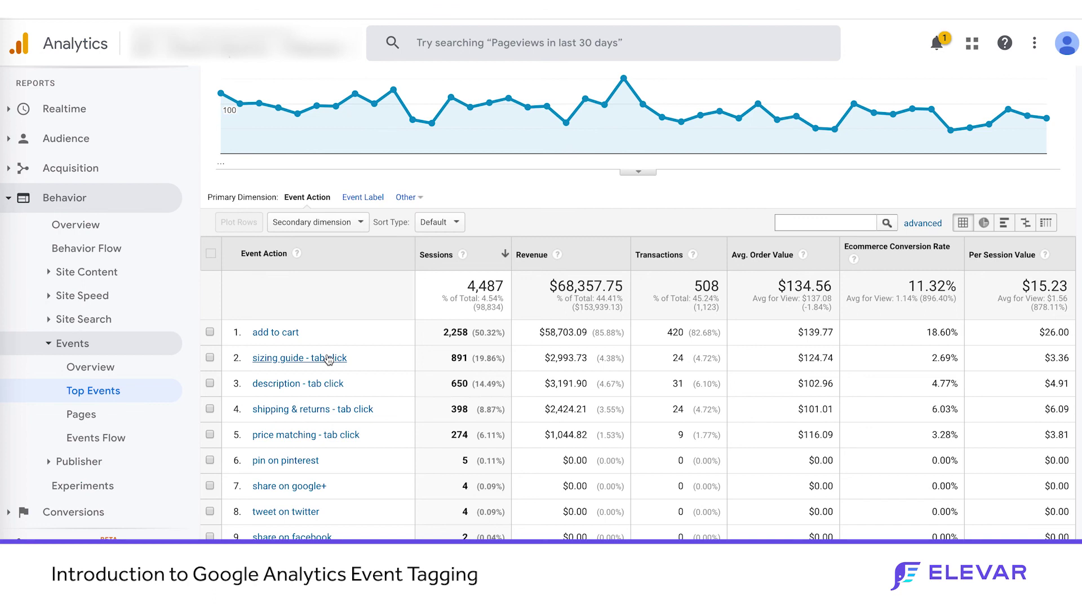
In the Analytics report, drill into the "sizing guide - tab click" action and examine its event labels
click(307, 359)
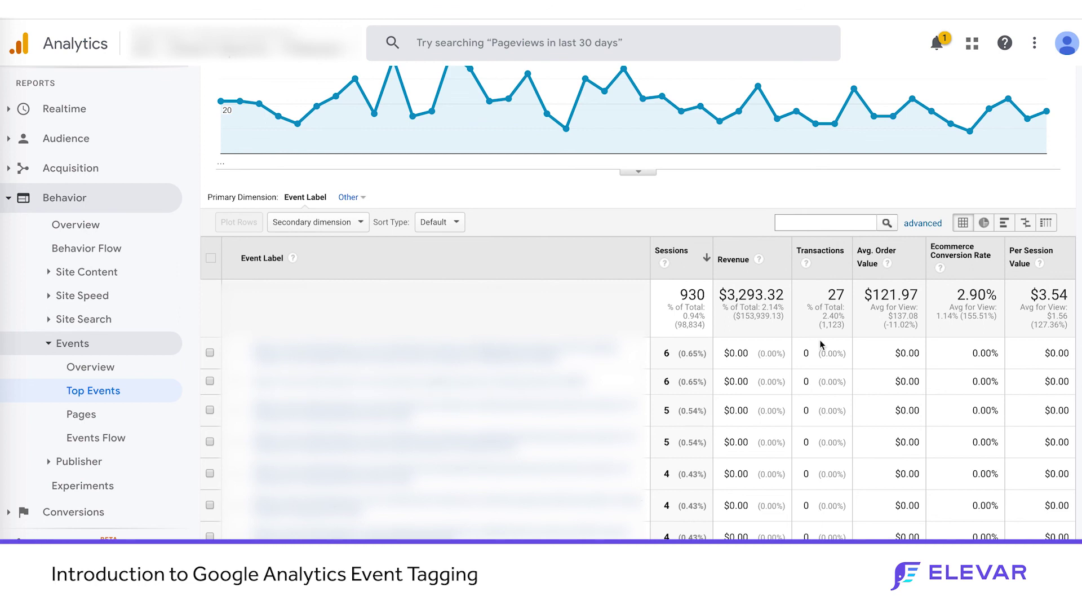
scroll(840, 372, down, 1)
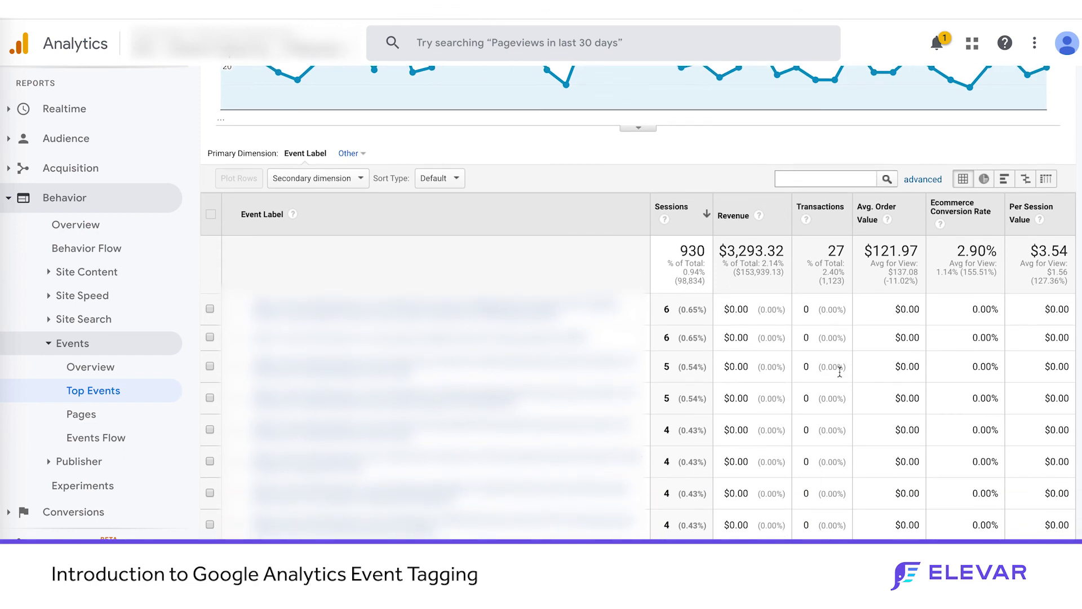